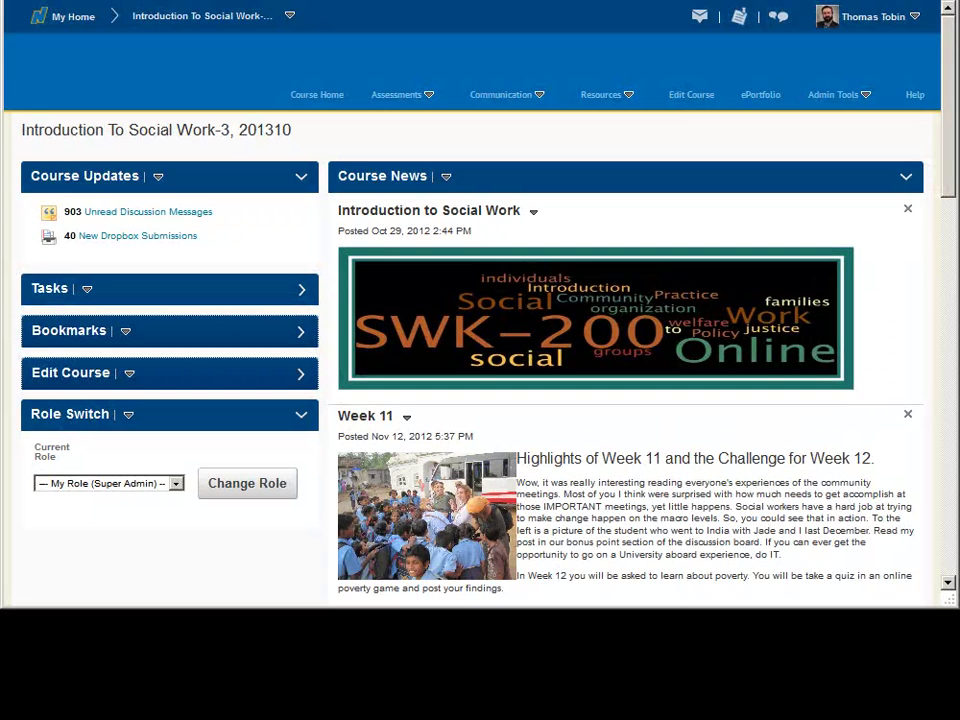
- Create a new dropbox folder in the course and name it "Sample Unit 1 Drobox"
{"action": "left_click", "coordinate": [430, 97]}
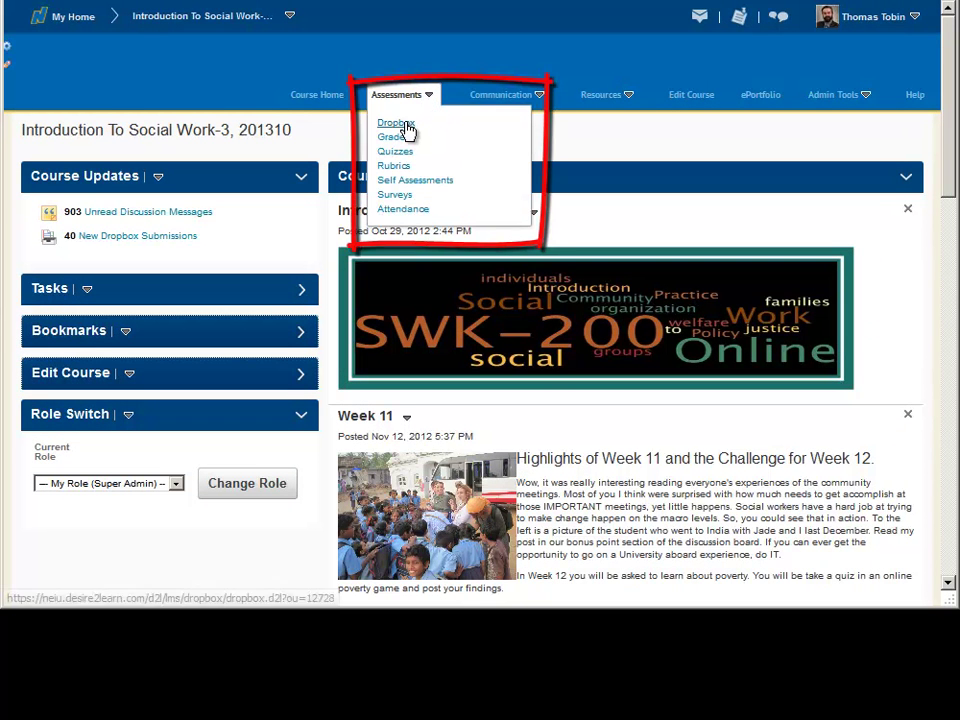
{"action": "left_click", "coordinate": [430, 125]}
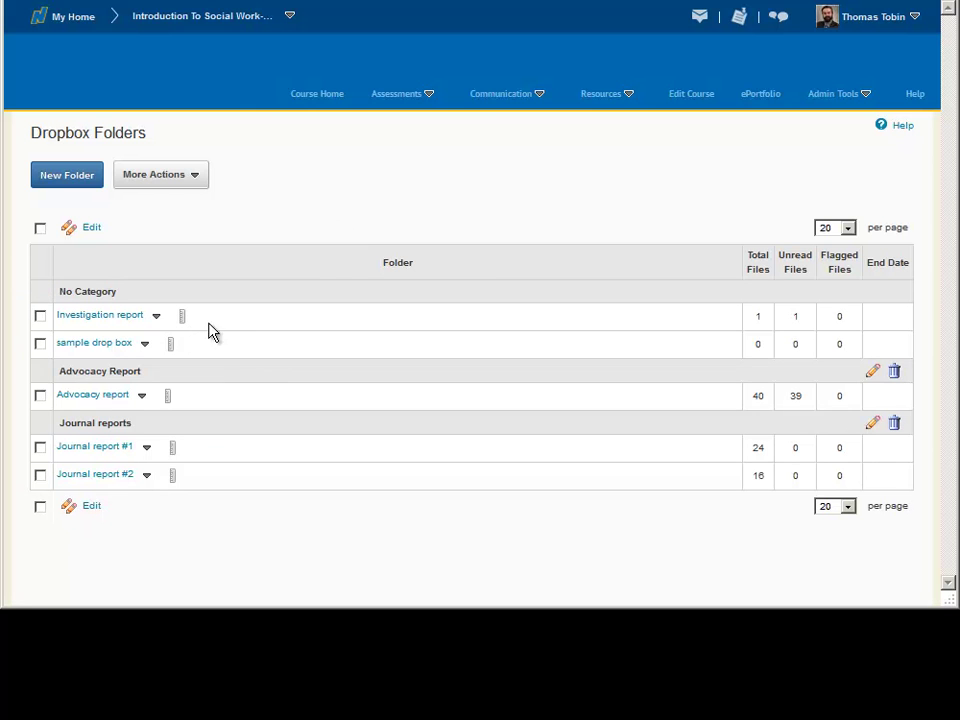
{"action": "left_click", "coordinate": [95, 186]}
{"action": "type", "text": "Sample Unit 1 Drobox"}
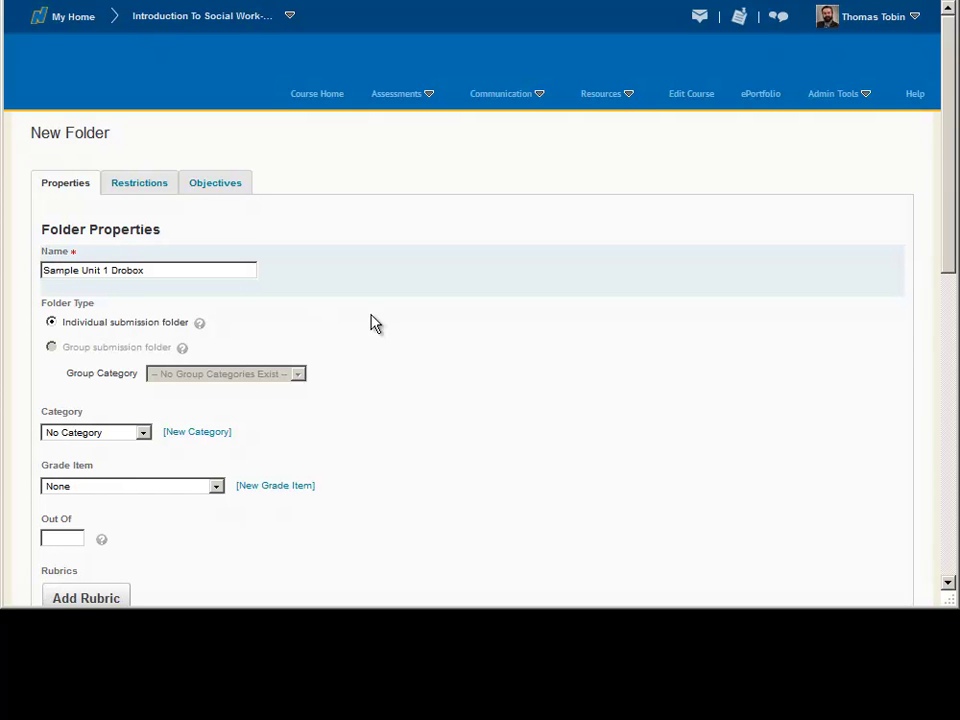
- Assign the new folder to the Journal reports category
{"action": "left_click_drag", "start_coordinate": [952, 242], "coordinate": [952, 328]}
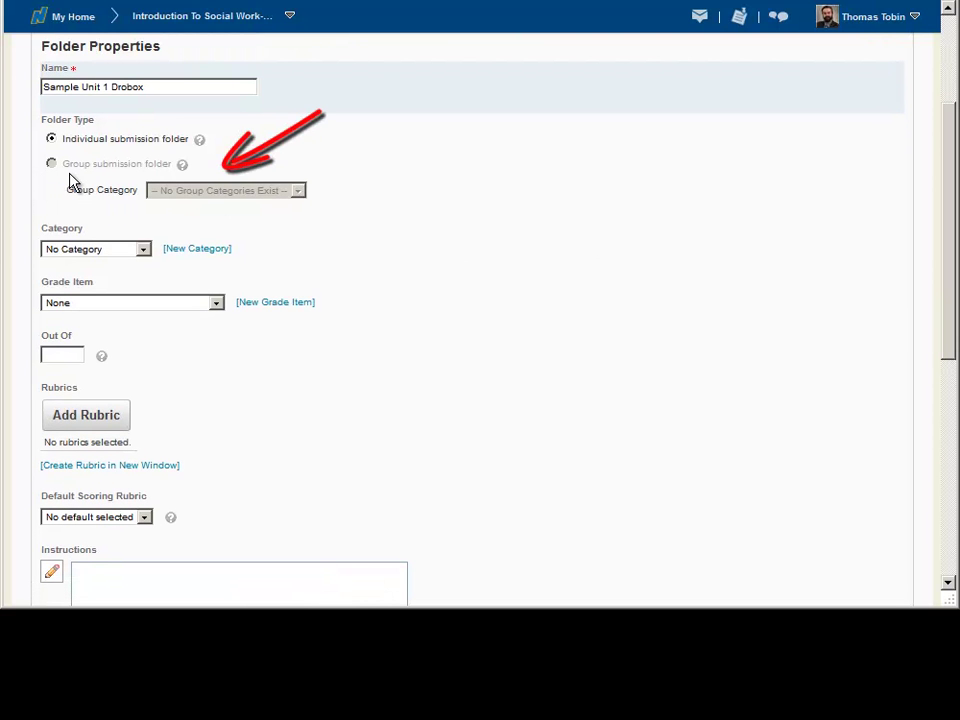
{"action": "left_click", "coordinate": [144, 252]}
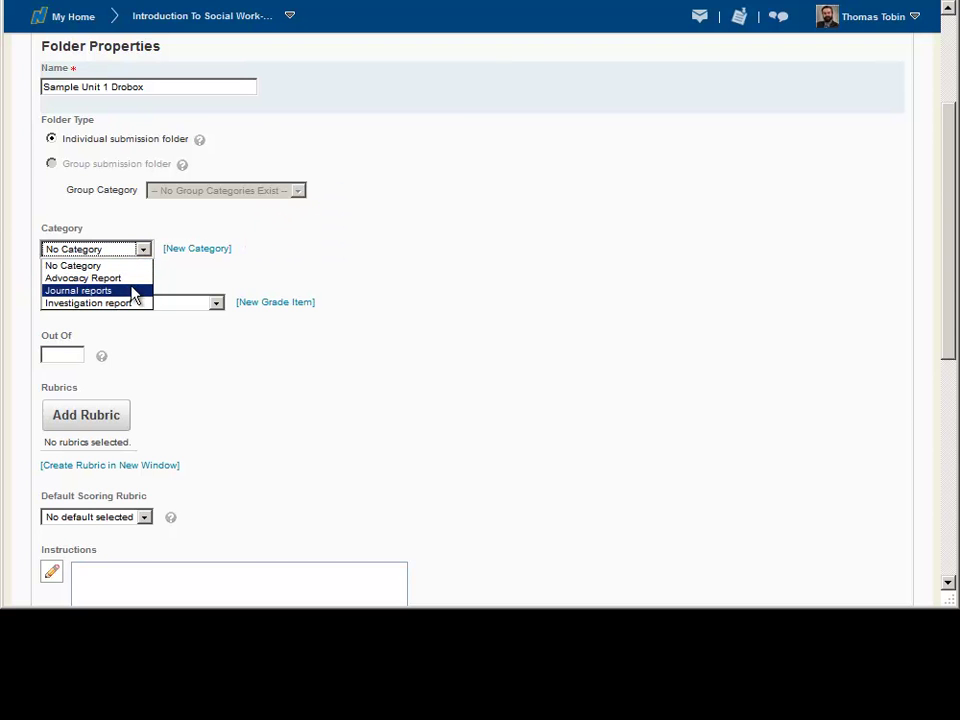
{"action": "left_click", "coordinate": [133, 291]}
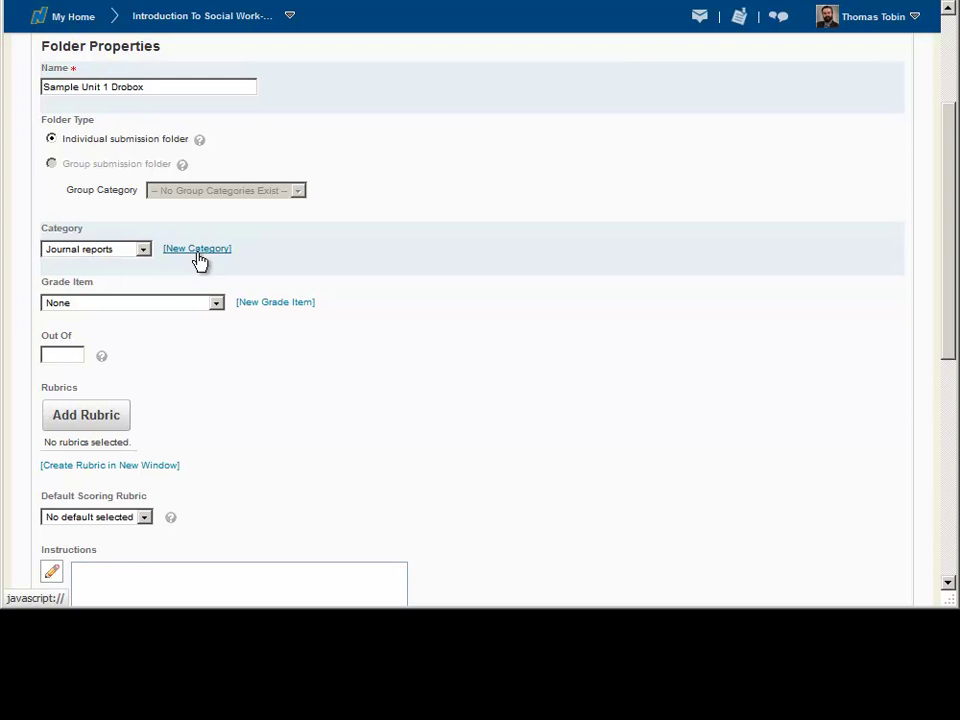
- Link the folder to the Chapter 10 results grade item and set its score out of 50
{"action": "left_click", "coordinate": [218, 303]}
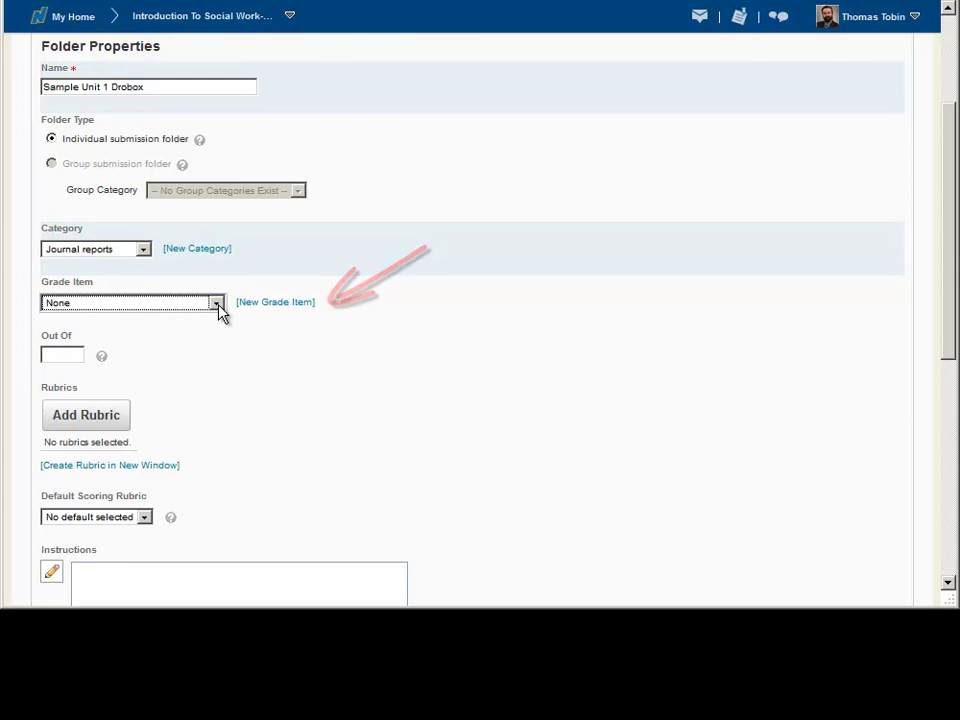
{"action": "left_click", "coordinate": [219, 306]}
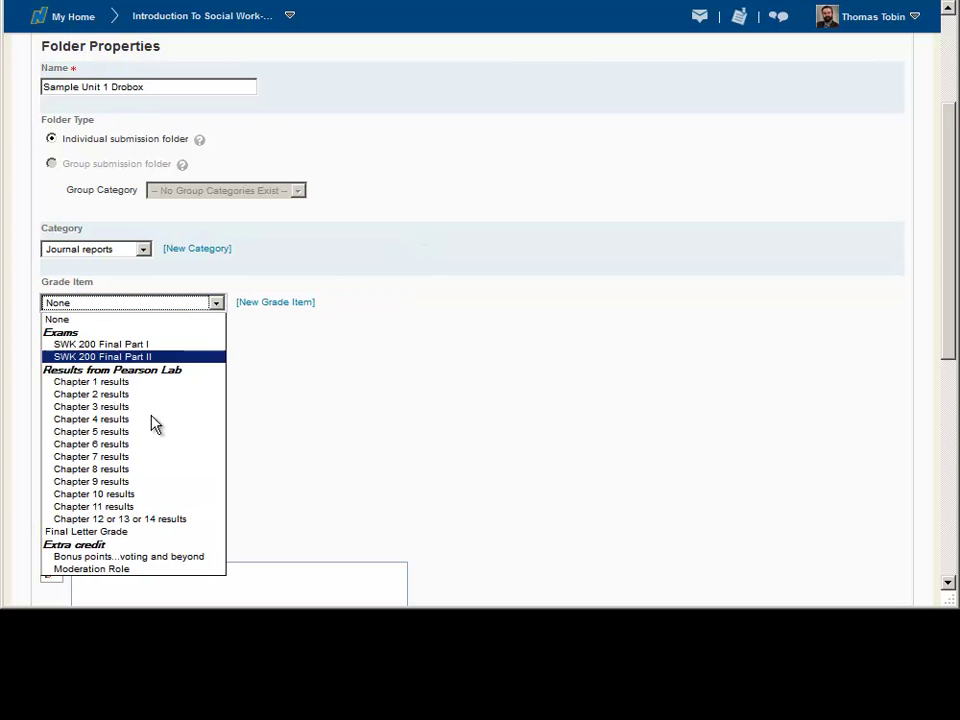
{"action": "left_click", "coordinate": [155, 494]}
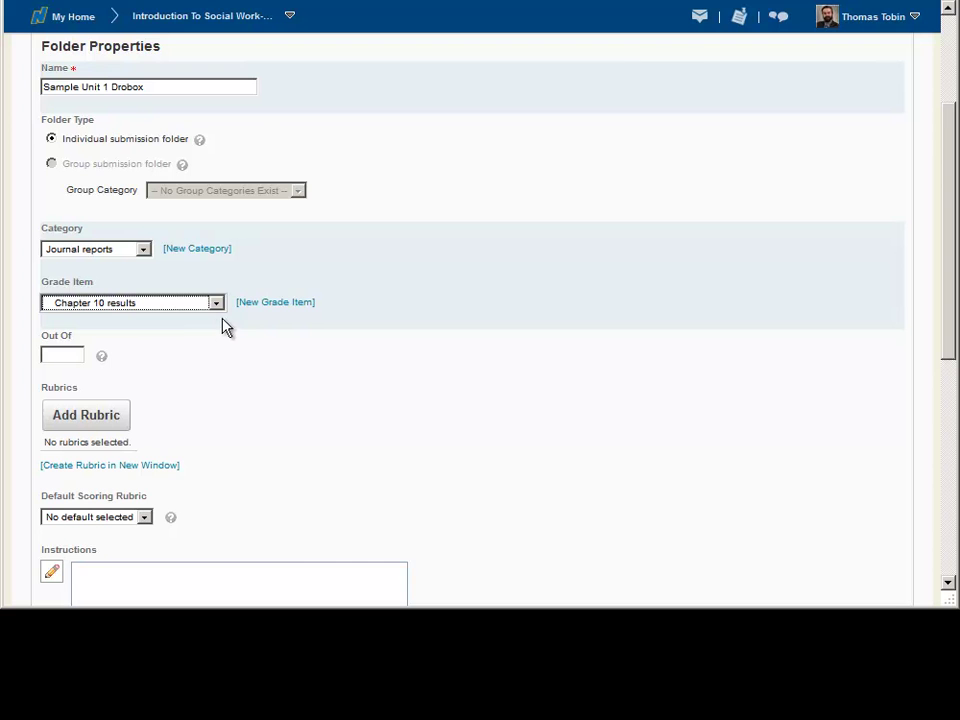
{"action": "left_click", "coordinate": [62, 355]}
{"action": "type", "text": "50"}
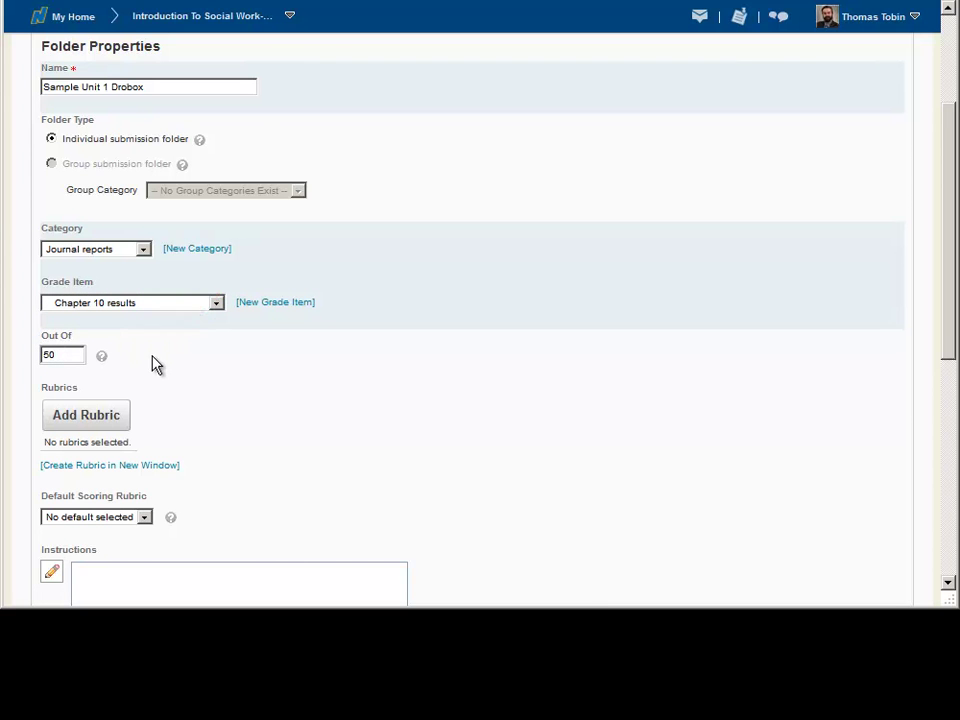
- Enter "Follow these instructions." as the folder's instructions
{"action": "left_click", "coordinate": [582, 482]}
{"action": "left_click_drag", "start_coordinate": [951, 347], "coordinate": [945, 553]}
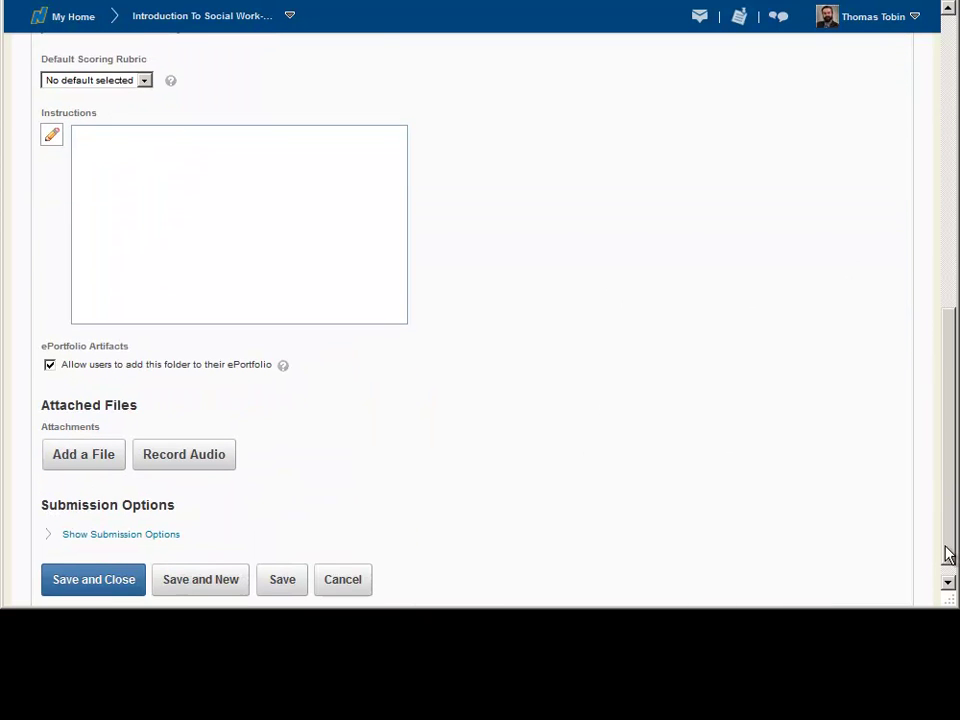
{"action": "left_click", "coordinate": [124, 211]}
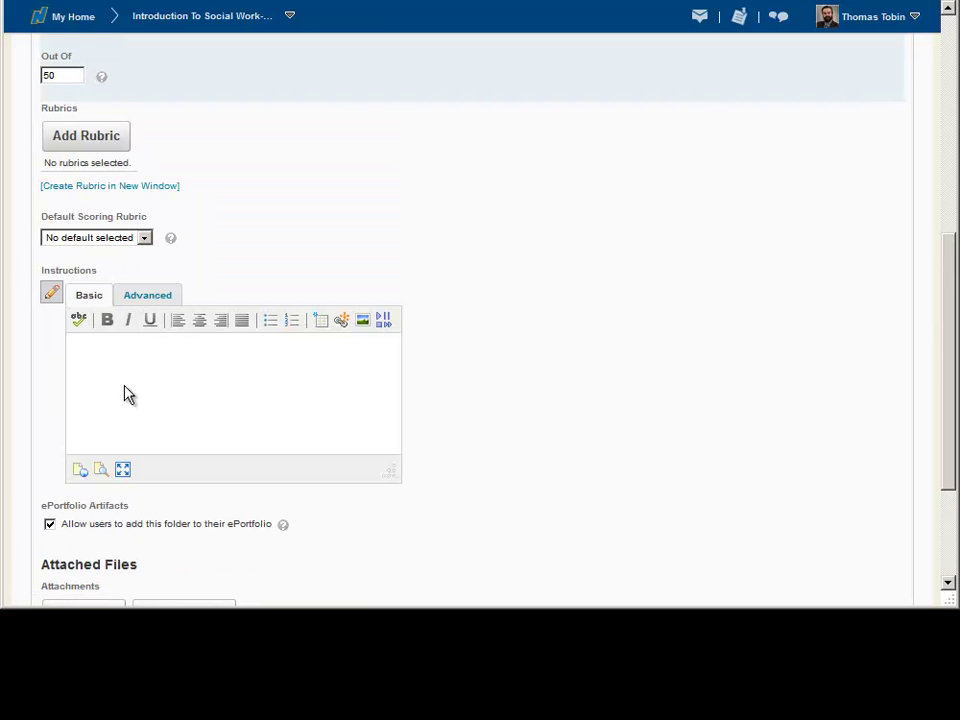
{"action": "type", "text": "Follow these instructions."}
- Try the alternative submission options, ending with Unlimited files per submission and Keep all submissions selected
{"action": "left_click_drag", "start_coordinate": [952, 364], "coordinate": [945, 440]}
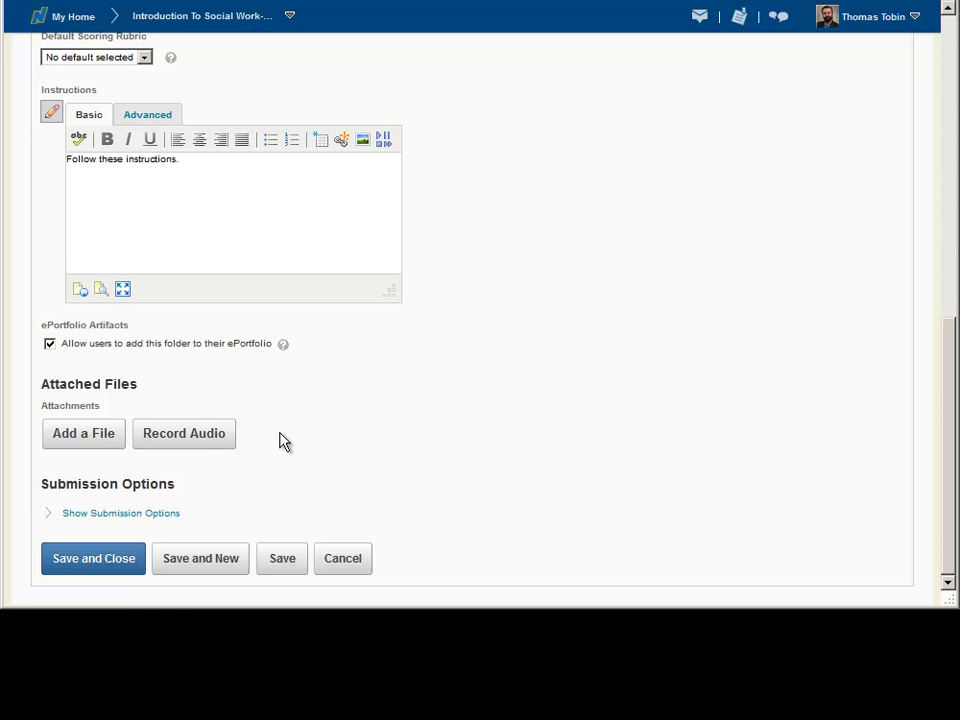
{"action": "left_click", "coordinate": [120, 513]}
{"action": "left_click_drag", "start_coordinate": [948, 331], "coordinate": [949, 414]}
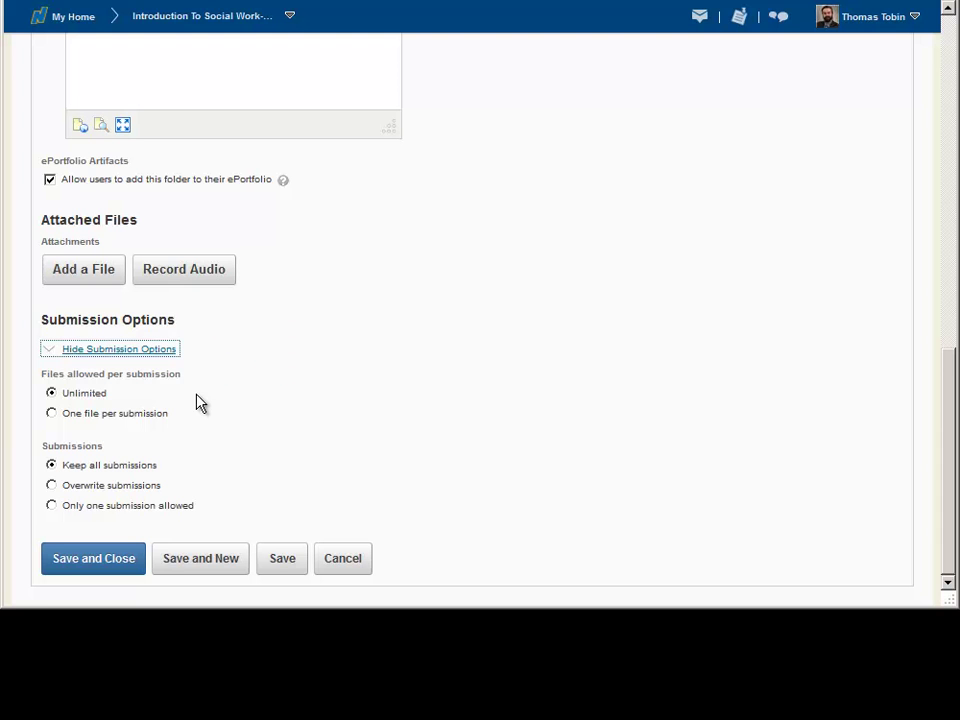
{"action": "left_click", "coordinate": [51, 414]}
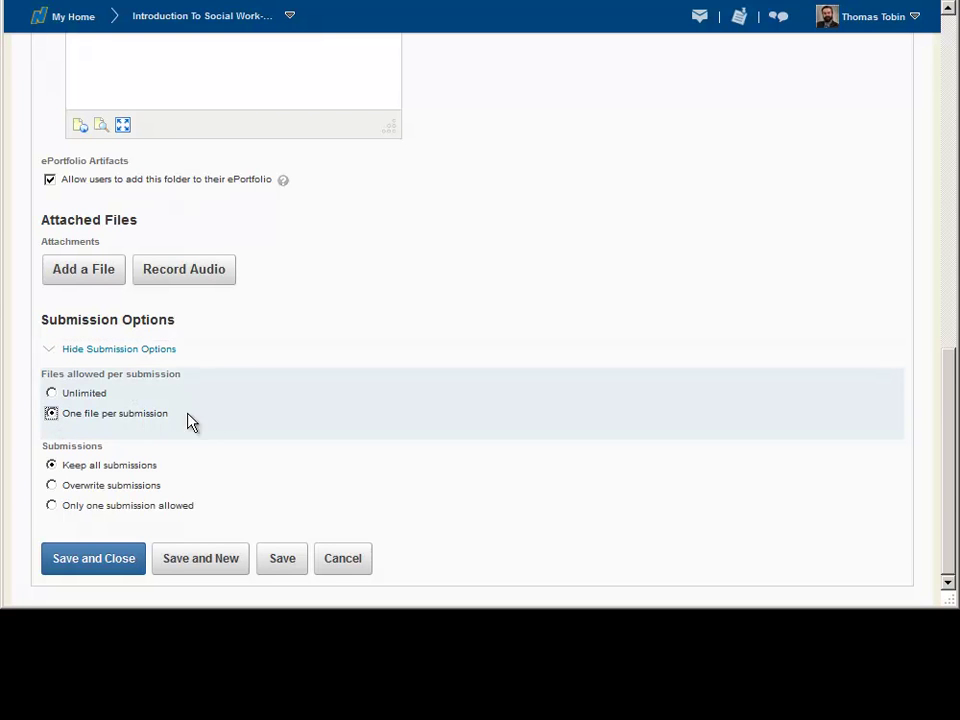
{"action": "left_click", "coordinate": [51, 393]}
{"action": "left_click", "coordinate": [51, 486]}
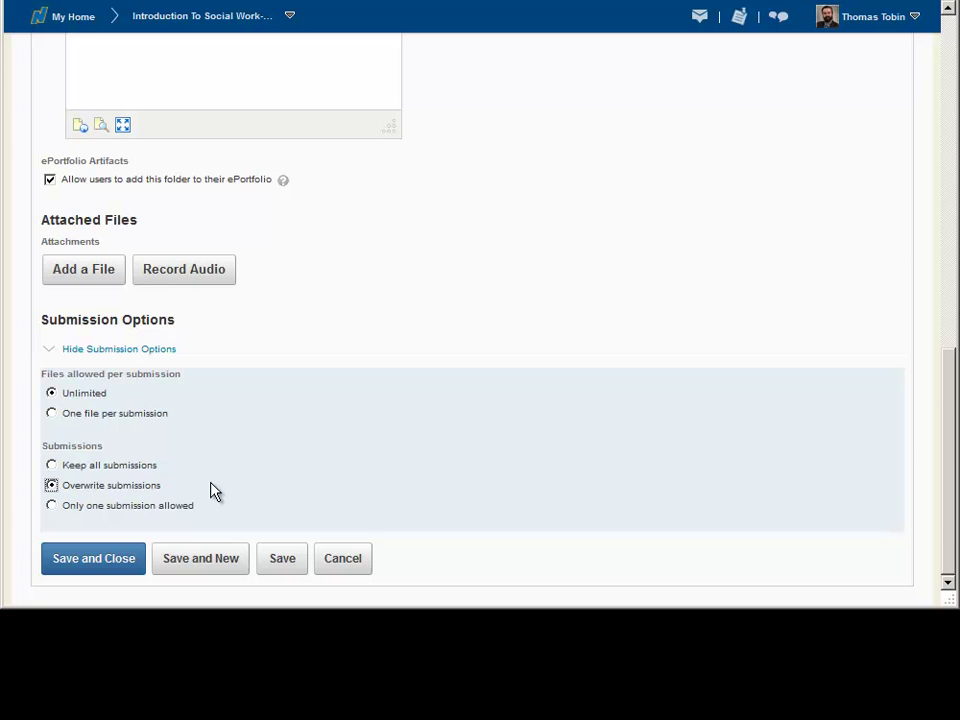
{"action": "left_click", "coordinate": [52, 506]}
{"action": "left_click", "coordinate": [55, 465]}
- Review the folder's restrictions for availability and special access, and save and close the folder
{"action": "left_click_drag", "start_coordinate": [948, 572], "coordinate": [900, 225]}
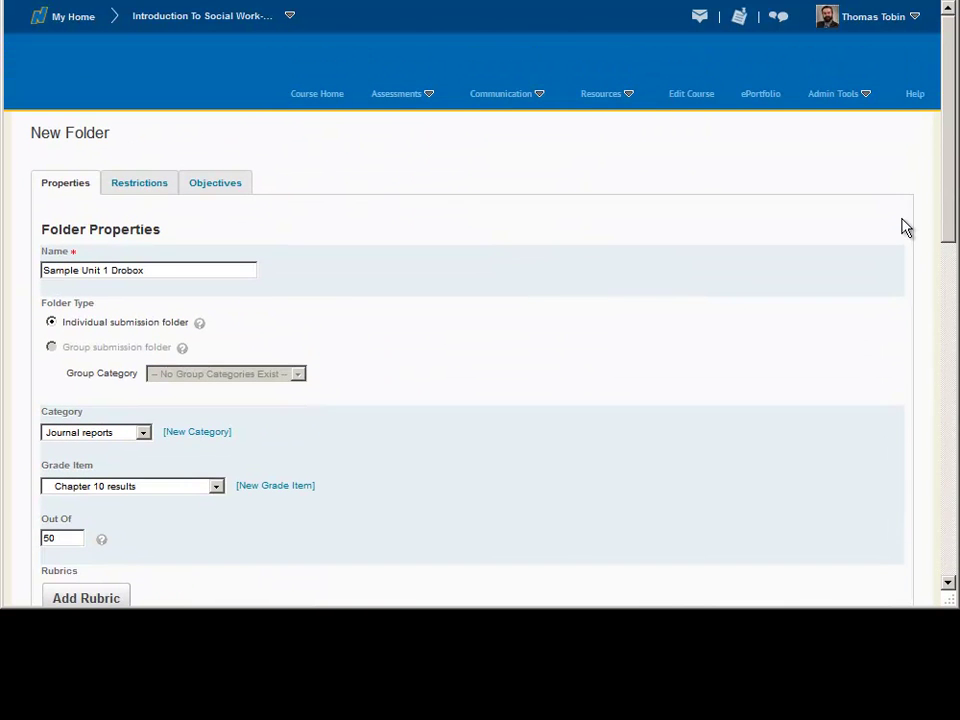
{"action": "left_click", "coordinate": [133, 185]}
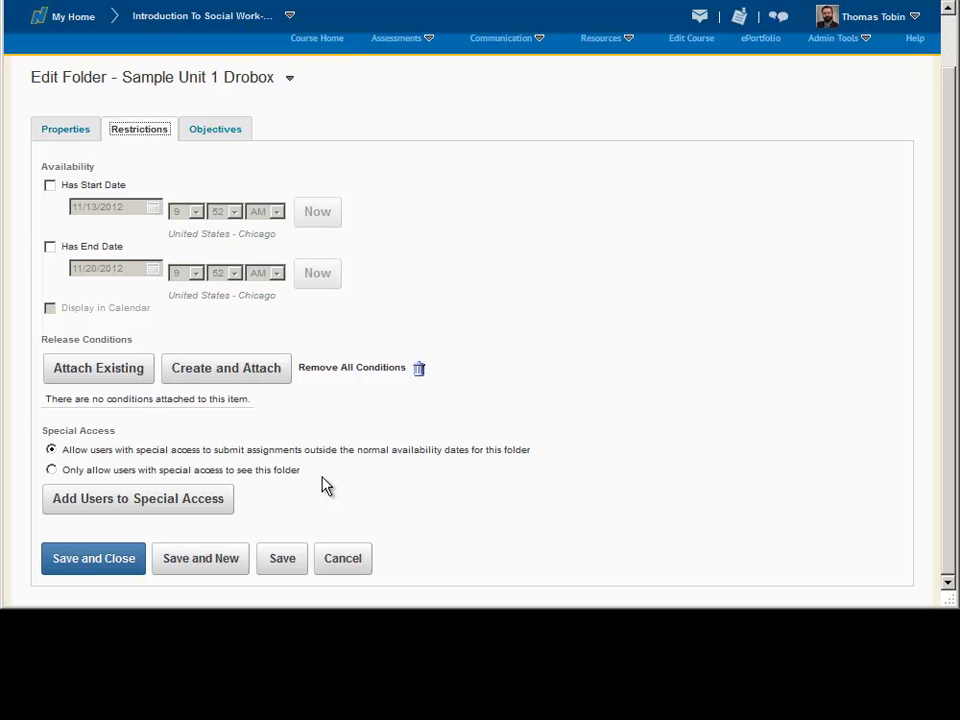
{"action": "left_click", "coordinate": [120, 566]}
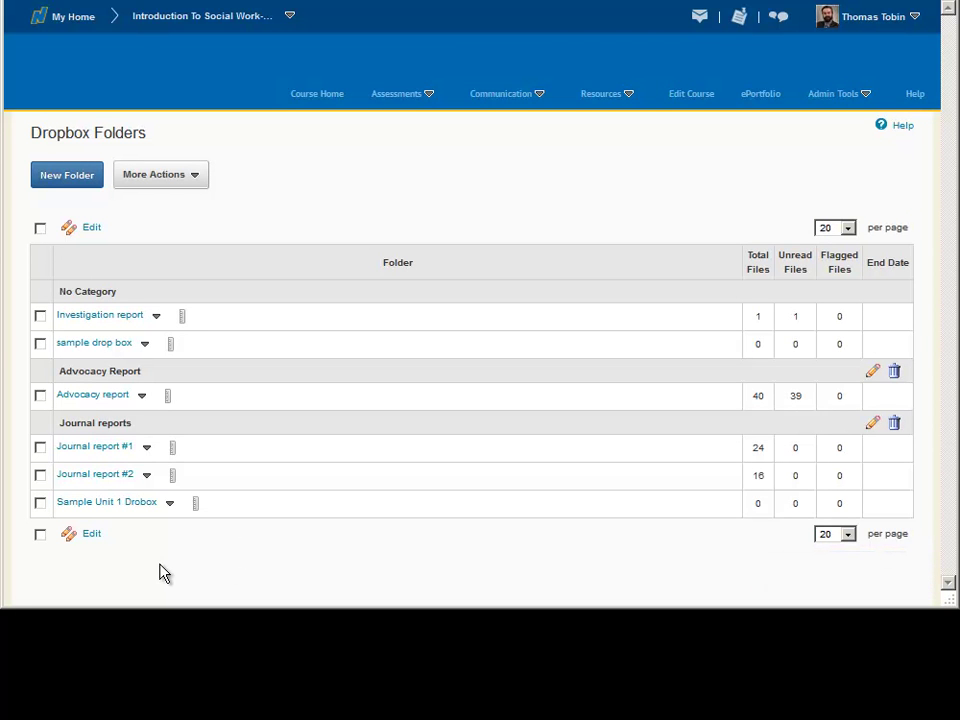
- Open the Journal report #1 submissions and look through the list, selecting all submissions and clearing the selection again
{"action": "left_click", "coordinate": [118, 450]}
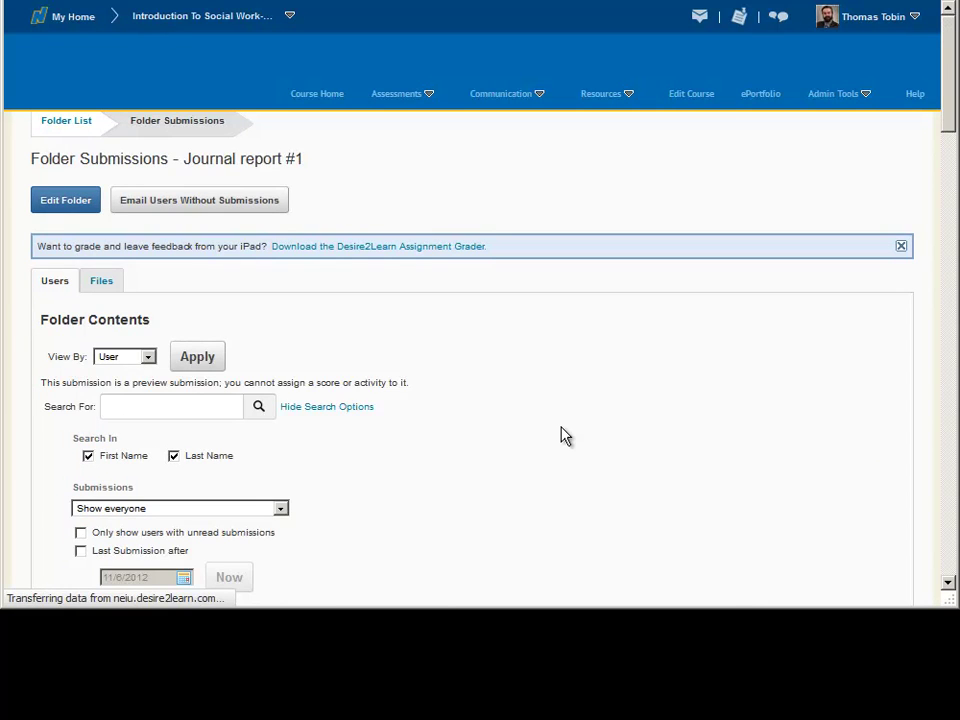
{"action": "scroll", "coordinate": [561, 435], "scroll_direction": "down", "scroll_amount": 5}
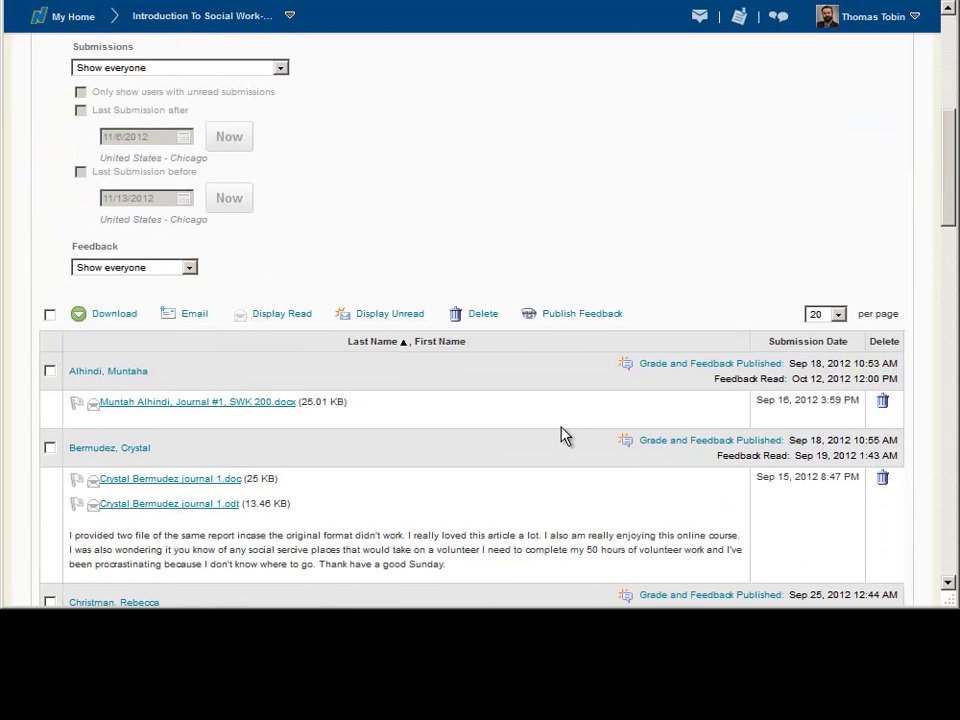
{"action": "left_click_drag", "start_coordinate": [951, 197], "coordinate": [949, 240]}
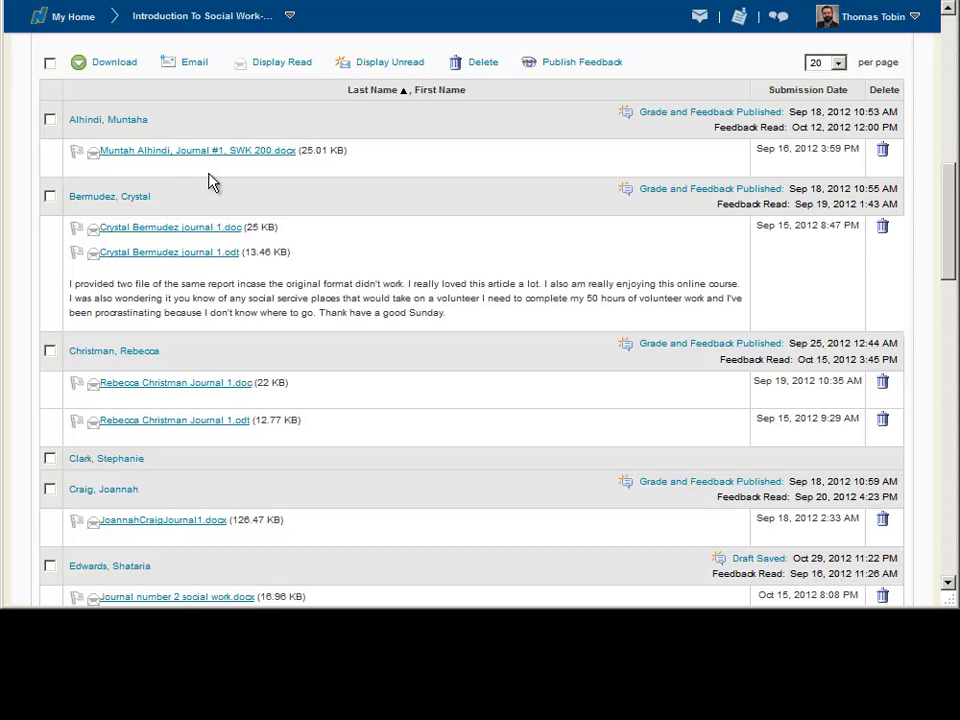
{"action": "left_click", "coordinate": [49, 63]}
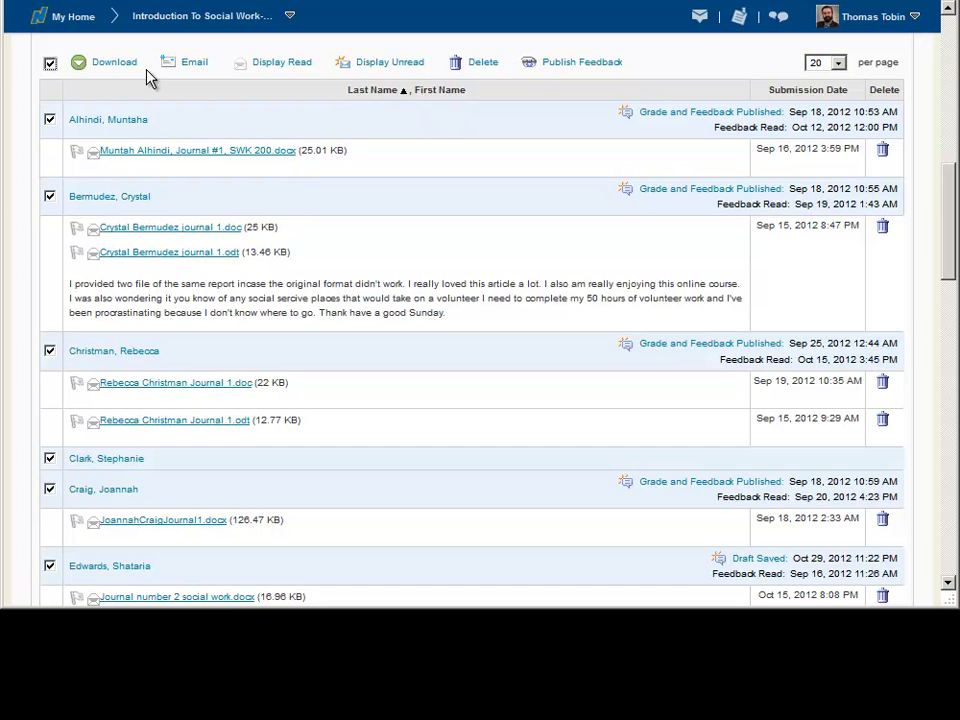
{"action": "left_click", "coordinate": [50, 64]}
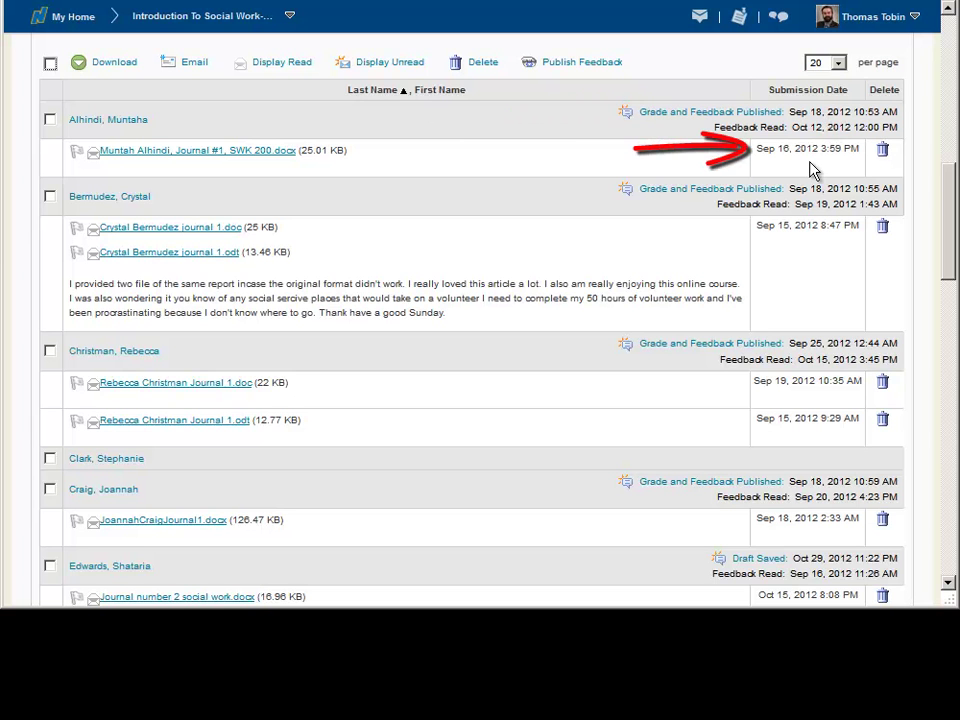
- Open the feedback page for the first student's submission and view the submitted journal document
{"action": "left_click", "coordinate": [699, 115]}
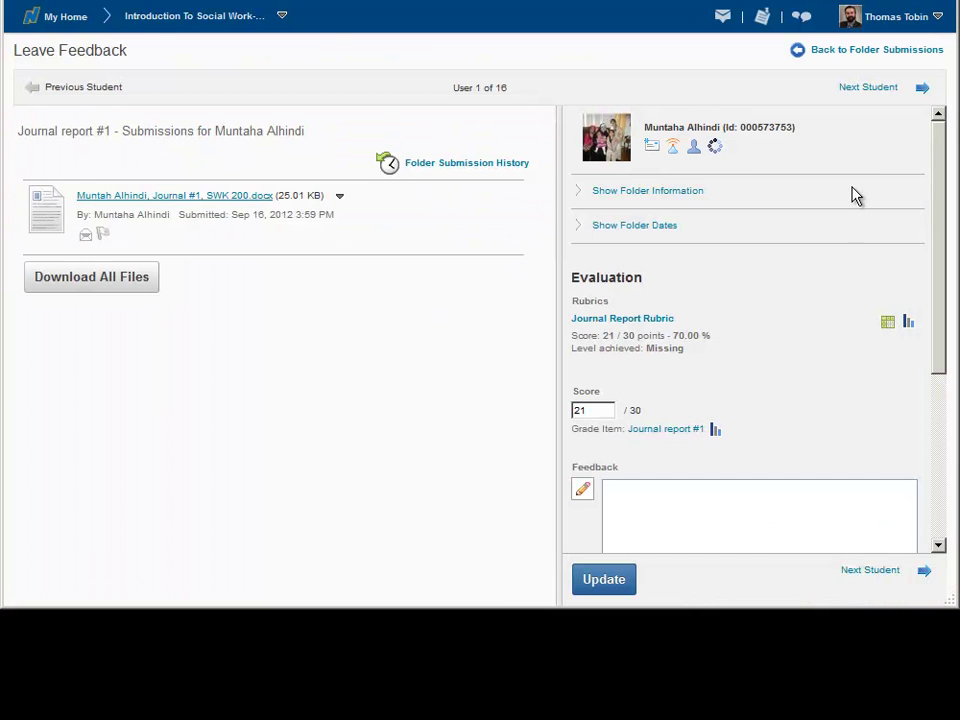
{"action": "left_click", "coordinate": [224, 197]}
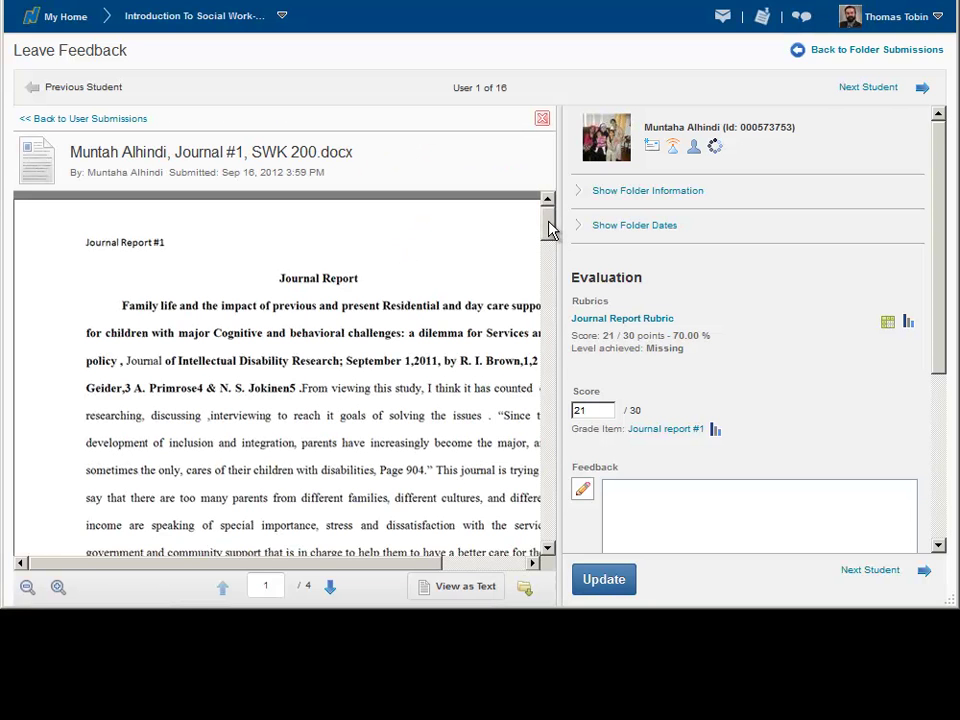
{"action": "mouse_move", "coordinate": [548, 228]}
{"action": "left_mouse_down"}
{"action": "mouse_move", "coordinate": [551, 251]}
{"action": "mouse_move", "coordinate": [548, 225]}
{"action": "left_mouse_up"}
- Examine the submission's evaluation, open the feedback text editor and view the attachment options
{"action": "left_click_drag", "start_coordinate": [942, 326], "coordinate": [932, 420]}
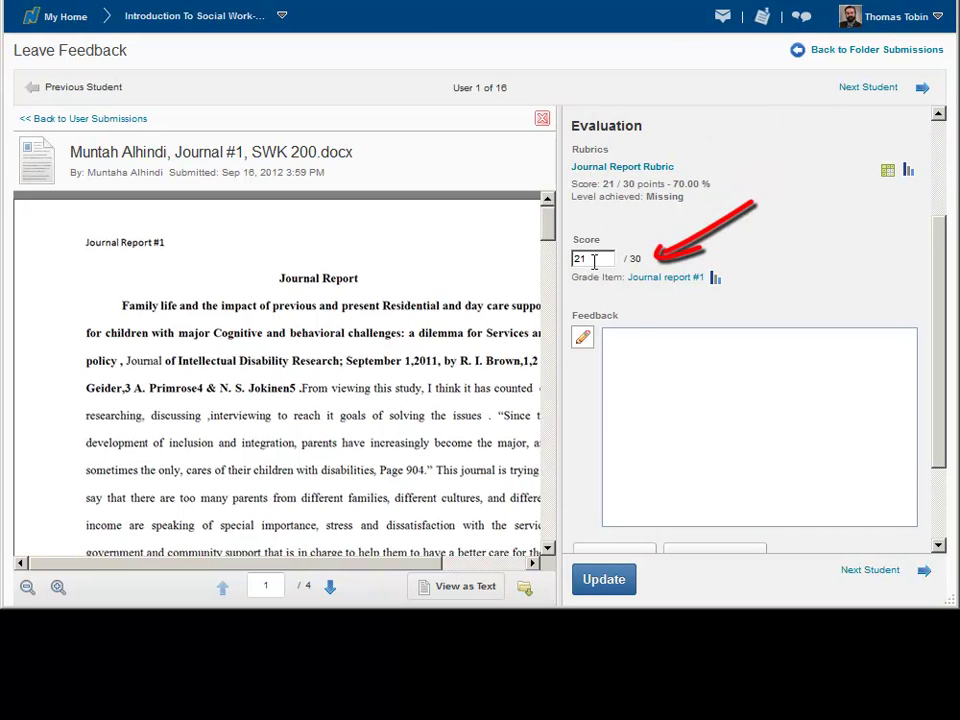
{"action": "left_click", "coordinate": [733, 430]}
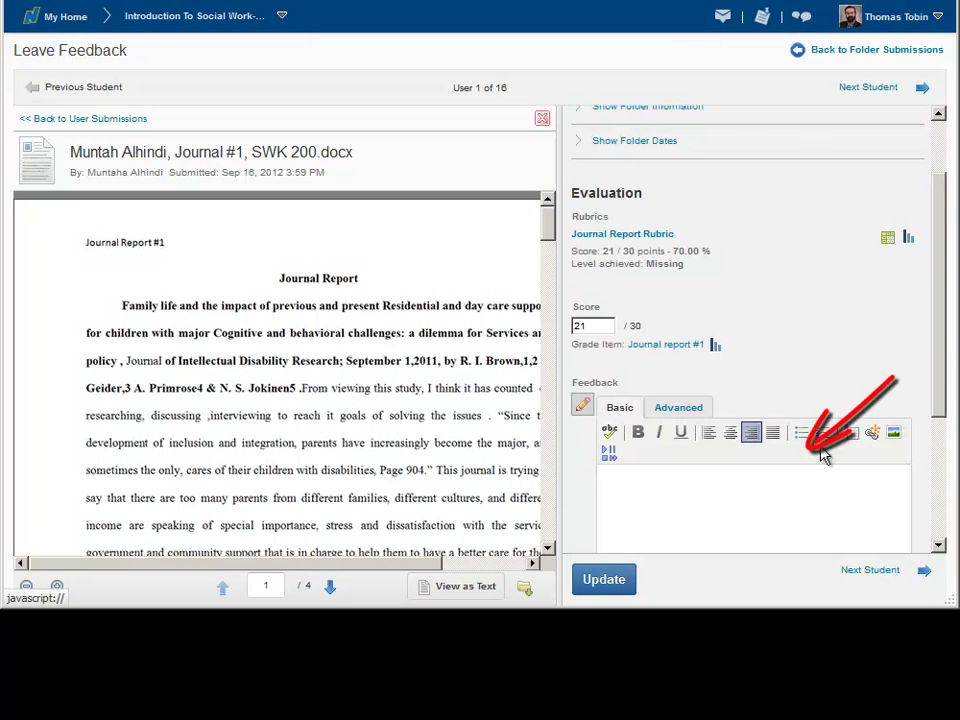
{"action": "left_click_drag", "start_coordinate": [949, 343], "coordinate": [943, 471]}
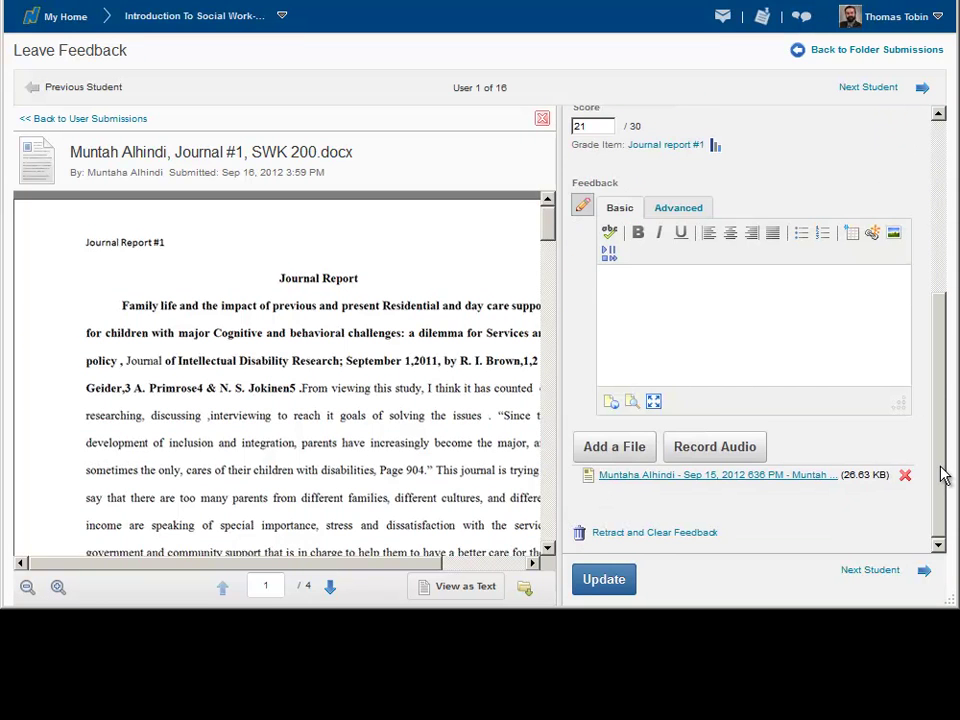